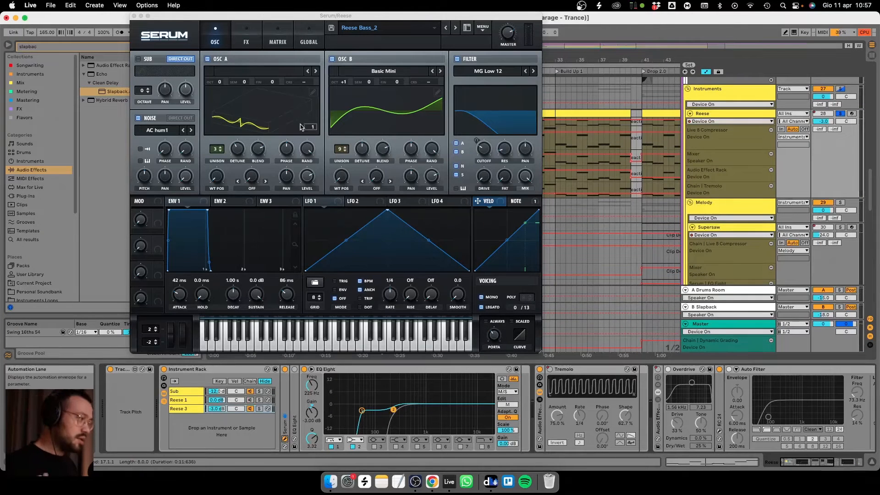
- Inspect the wavetables of oscillator A and oscillator B in Serum's table editor, closing the editor after viewing each one
left_click(313, 93)
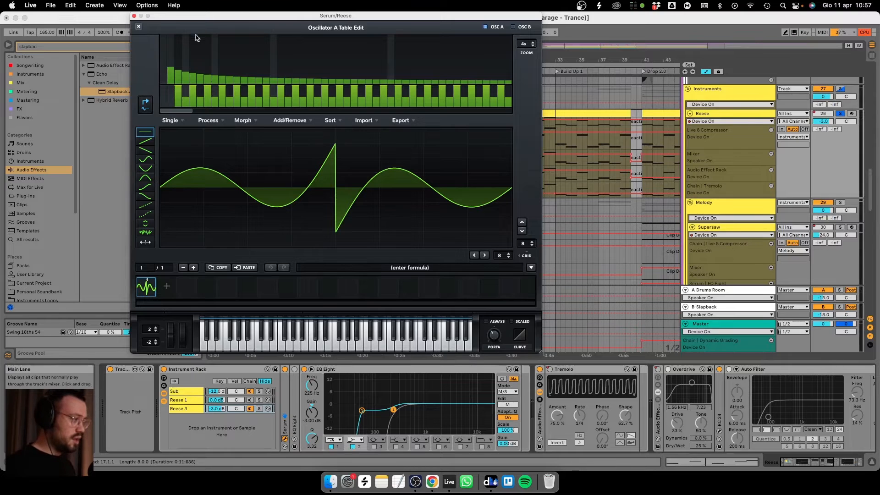
left_click(139, 27)
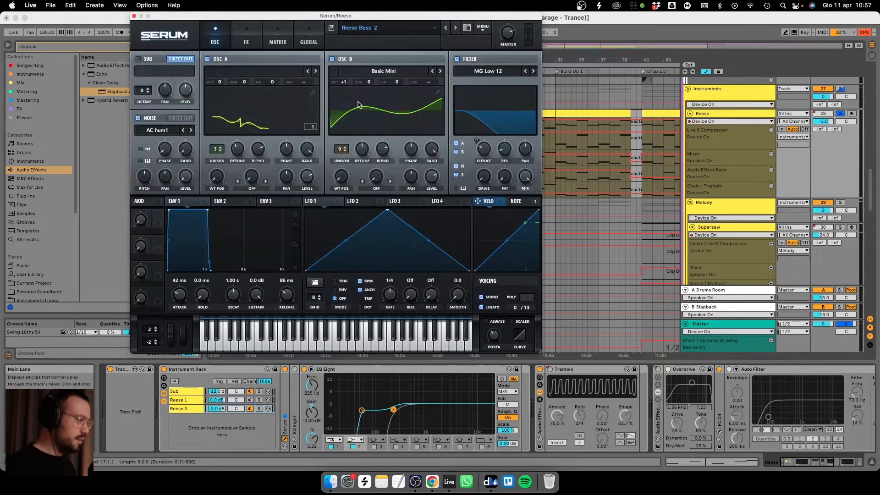
left_click(369, 122)
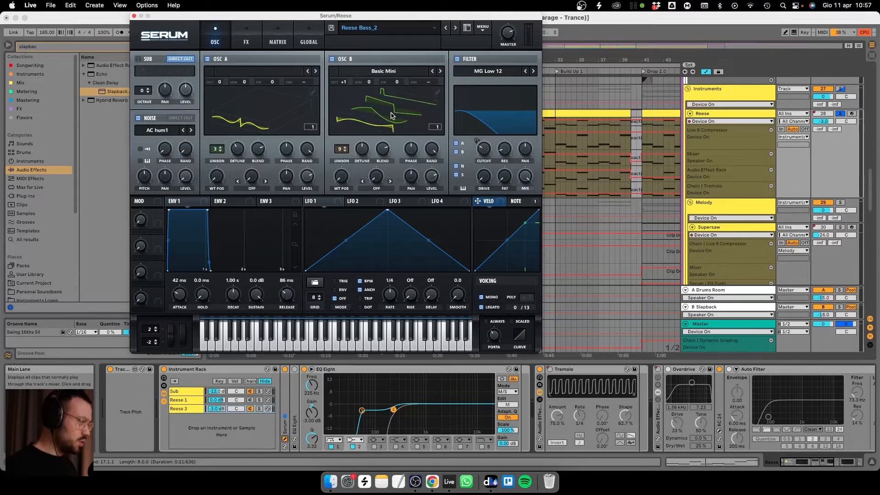
left_click(435, 92)
left_click(137, 26)
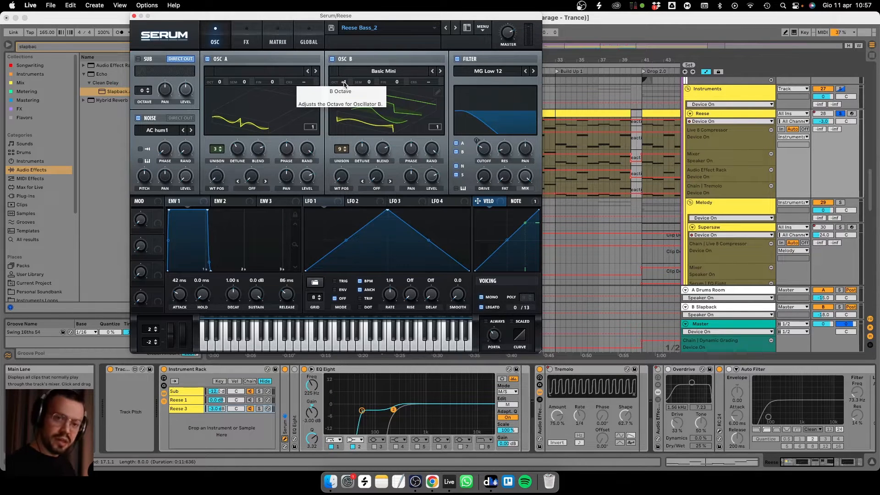
- Compare the playing Reese sound with oscillator B disabled and enabled twice, leaving the oscillator on
left_click(332, 59)
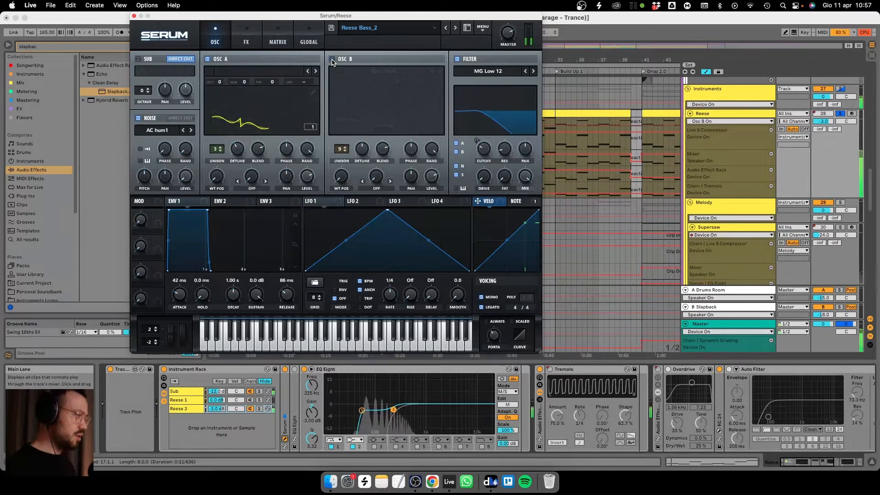
left_click(333, 60)
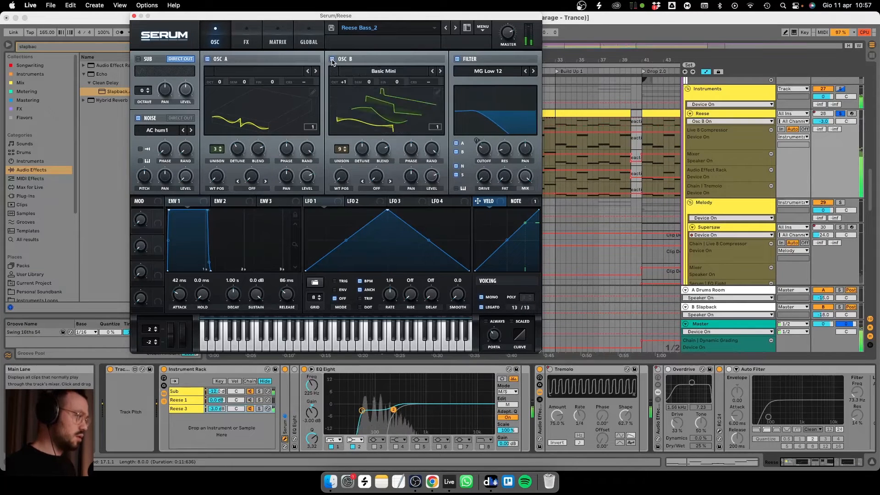
left_click(332, 60)
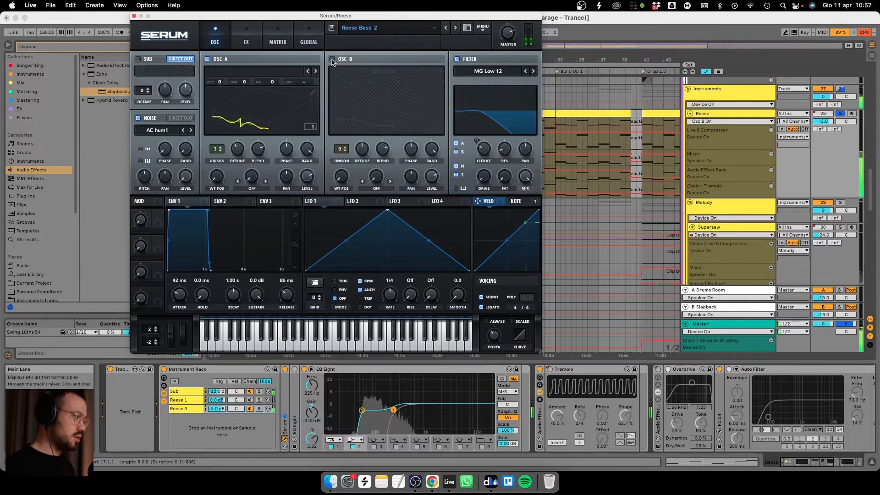
left_click(333, 60)
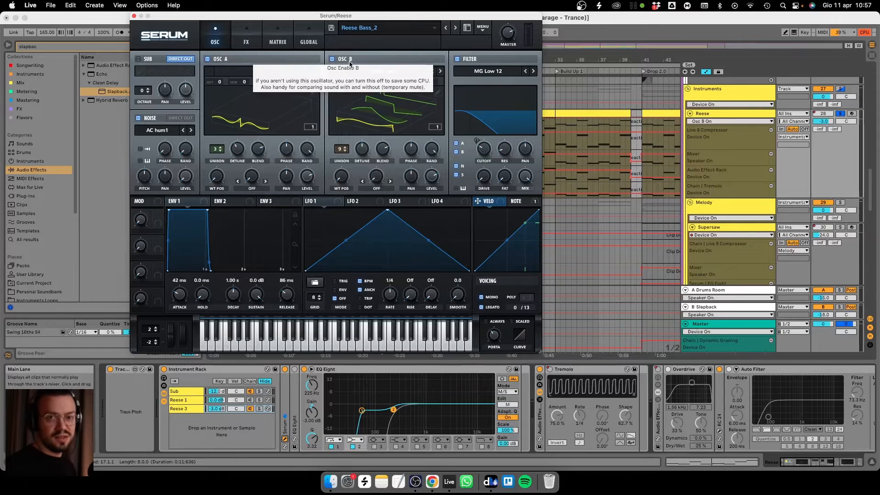
- Bypass and re-enable the MG Low 12 filter, and check which modulation sources are assigned to its cutoff
left_click(457, 59)
left_click(457, 59)
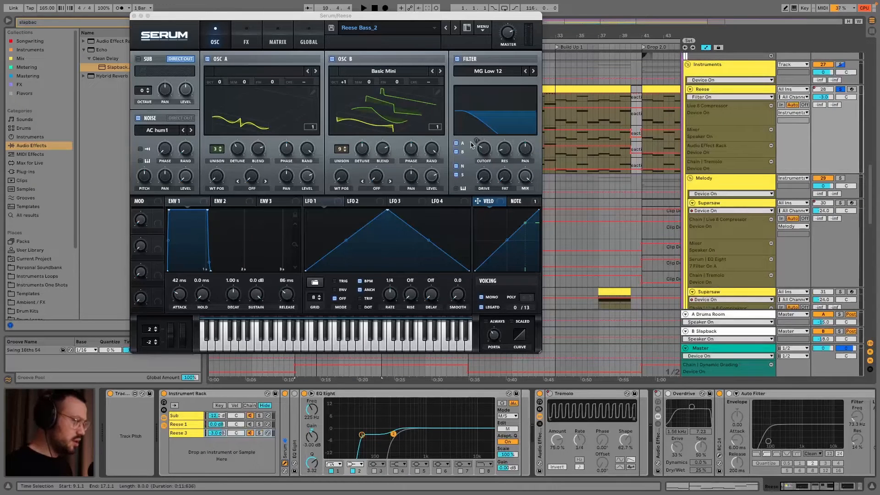
right_click(484, 155)
mouse_move(528, 206)
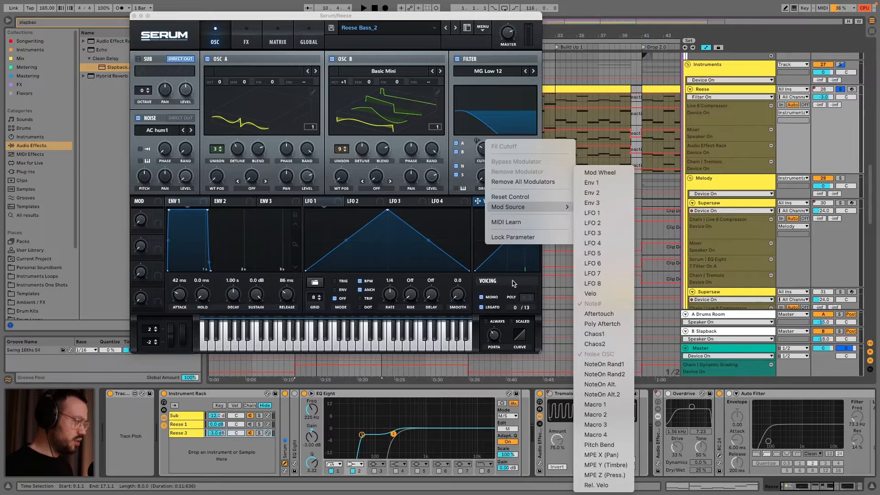
left_click(468, 145)
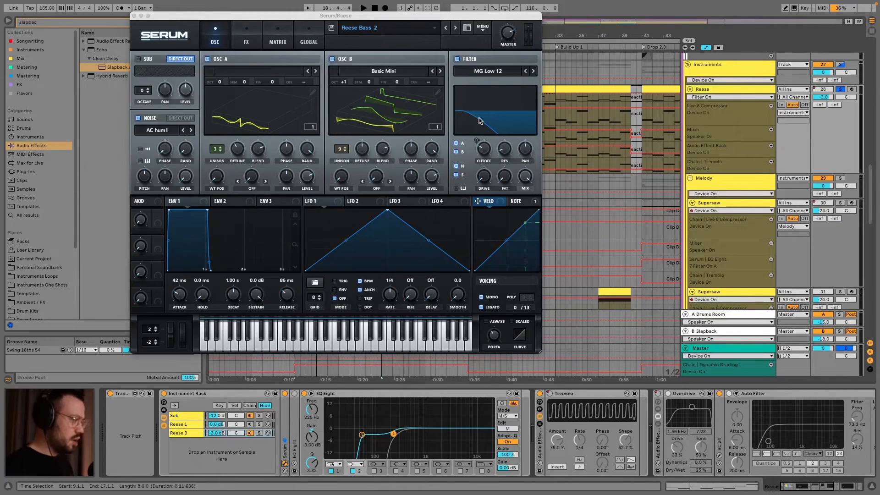
- Play the Reese with the AC hum1 noise oscillator off and on, and view the note modulation curve
key("space")
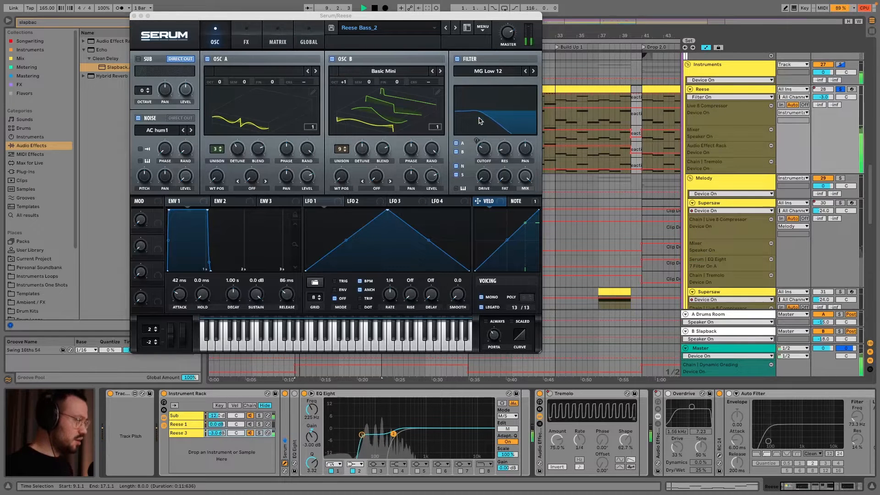
left_click(136, 118)
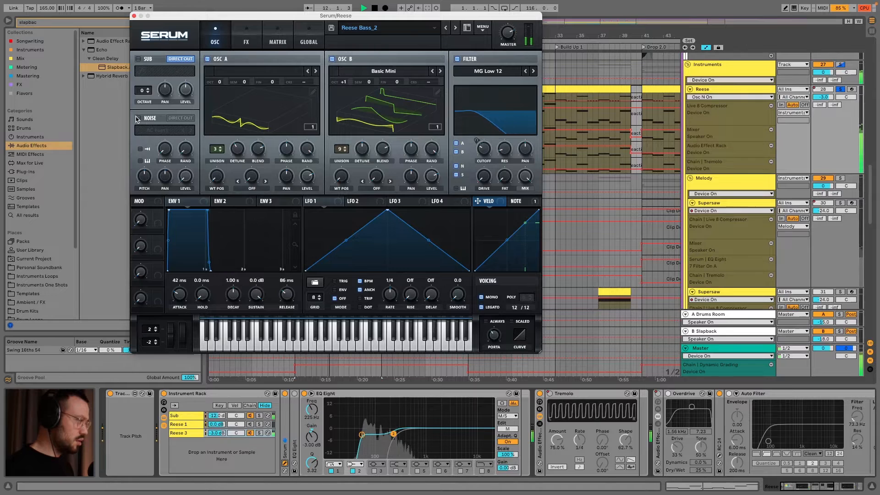
left_click(137, 118)
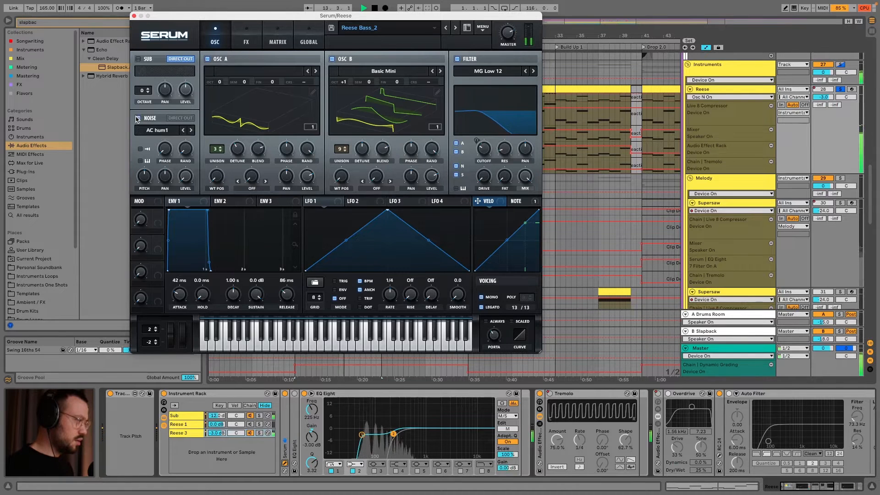
key("space")
left_click(523, 206)
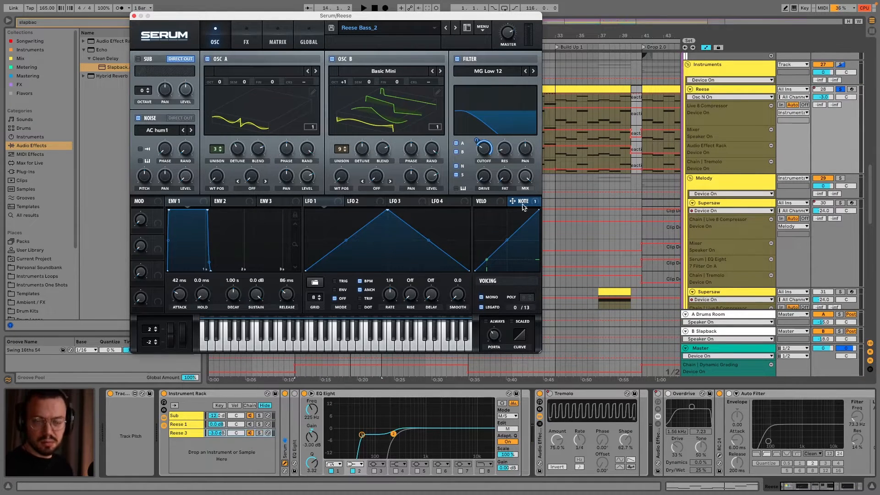
- View Serum's effects chain and compare the playing Reese with the Tube distortion off and on
left_click(238, 32)
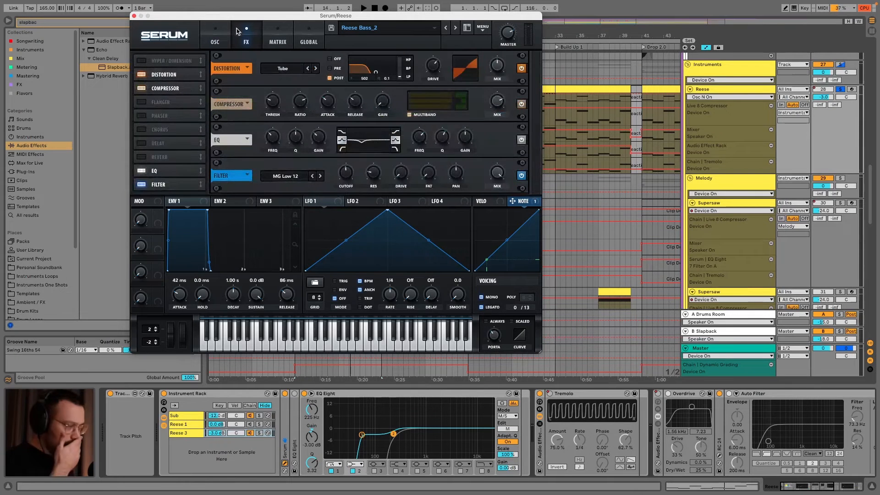
key("space")
left_click(142, 75)
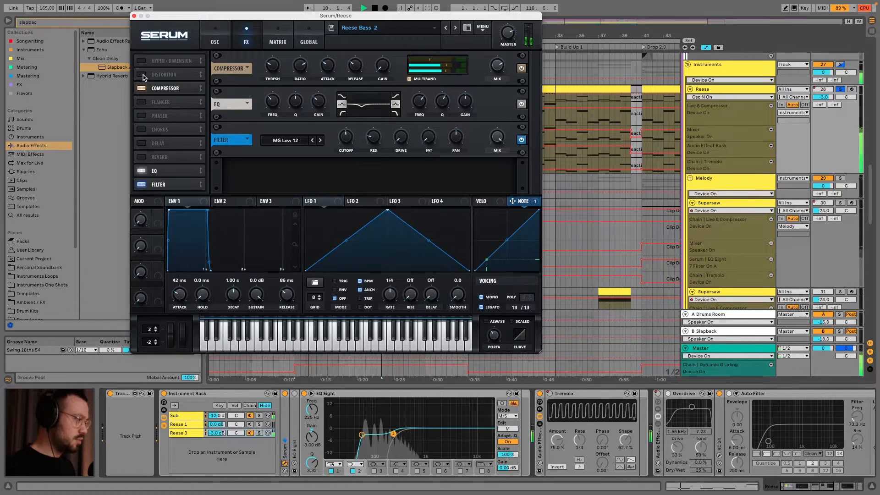
left_click(142, 75)
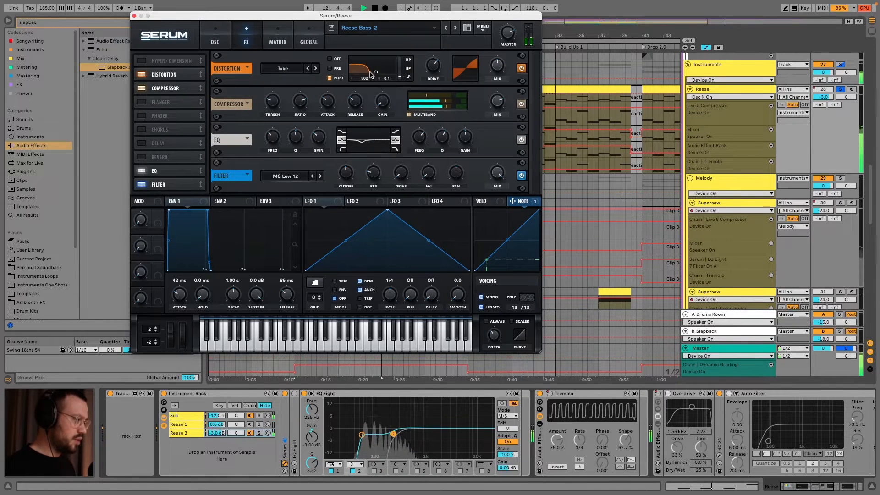
key("space")
- Compare the Reese with Serum's compressor and effects filter each switched off and back on, and close the synth window
left_click(142, 89)
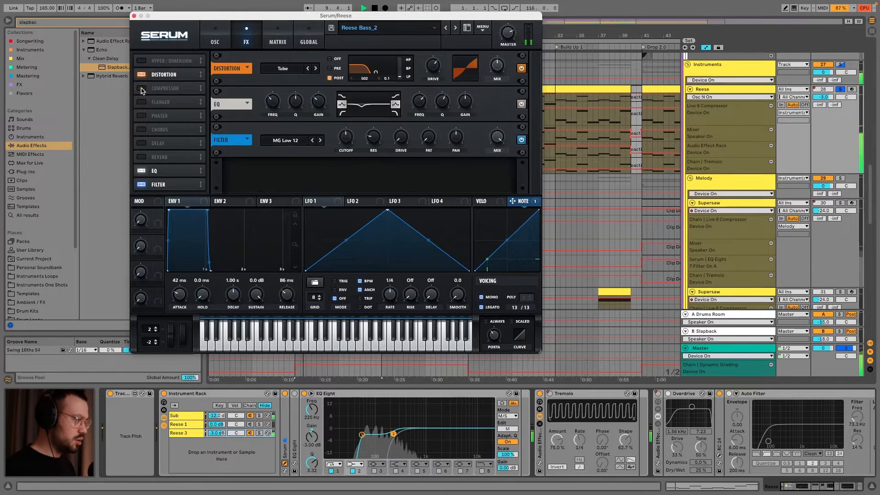
left_click(141, 89)
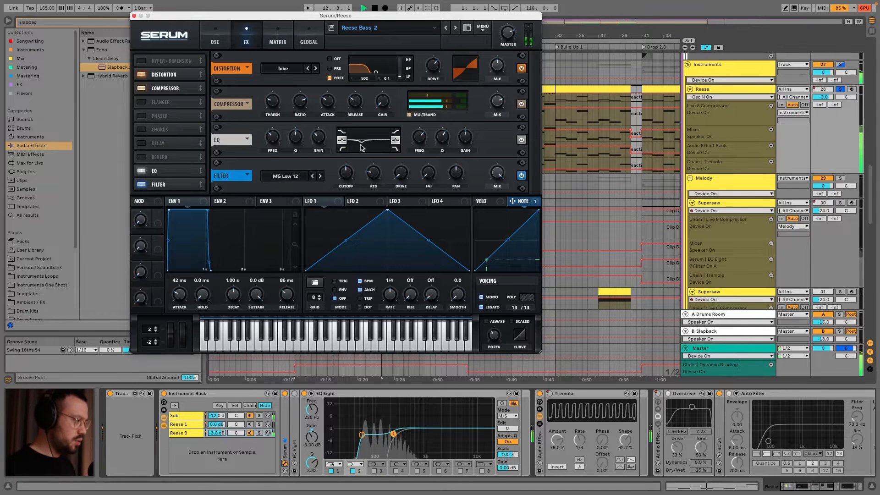
left_click(142, 185)
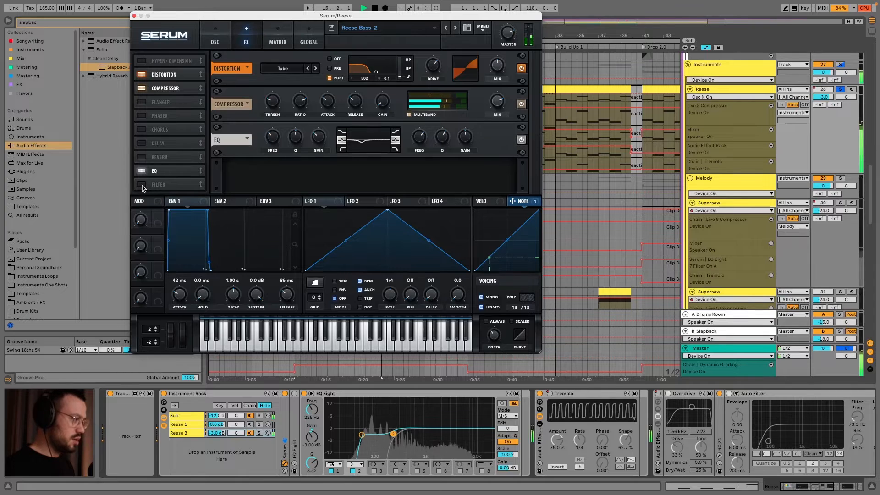
left_click(142, 186)
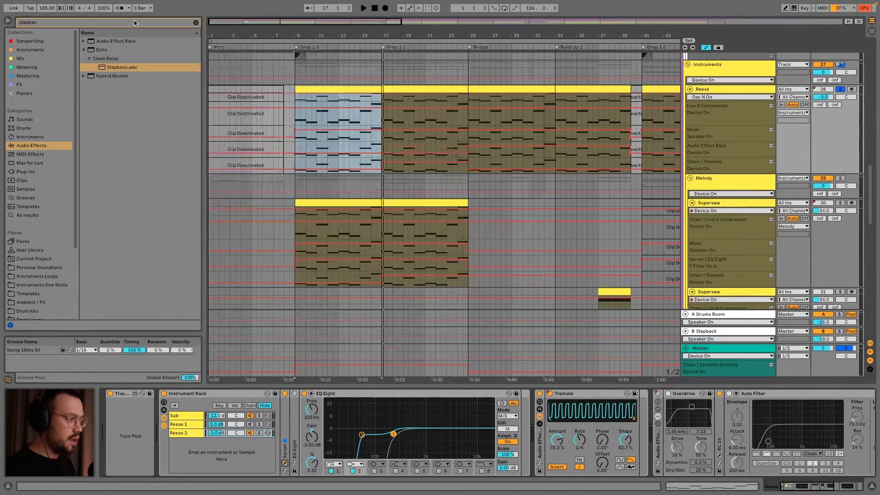
left_click(133, 15)
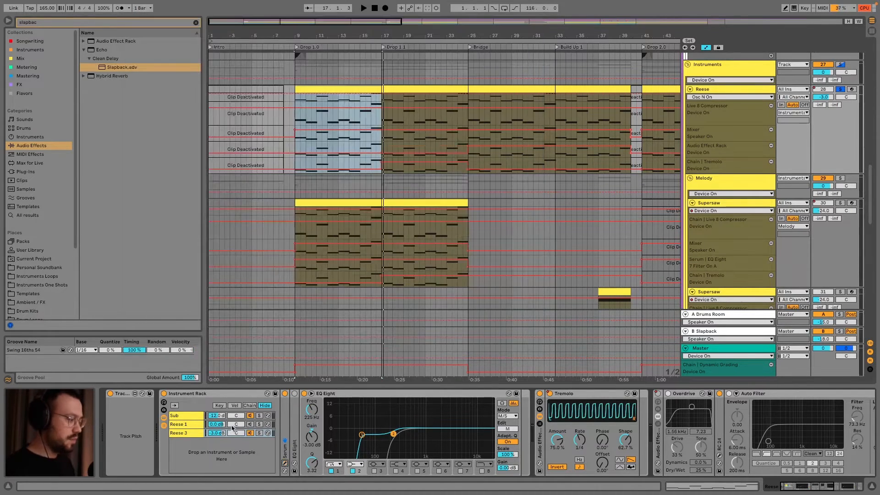
- Solo the Sub chain in the Reese instrument rack and listen to it with its Serum patch open
left_click(259, 416)
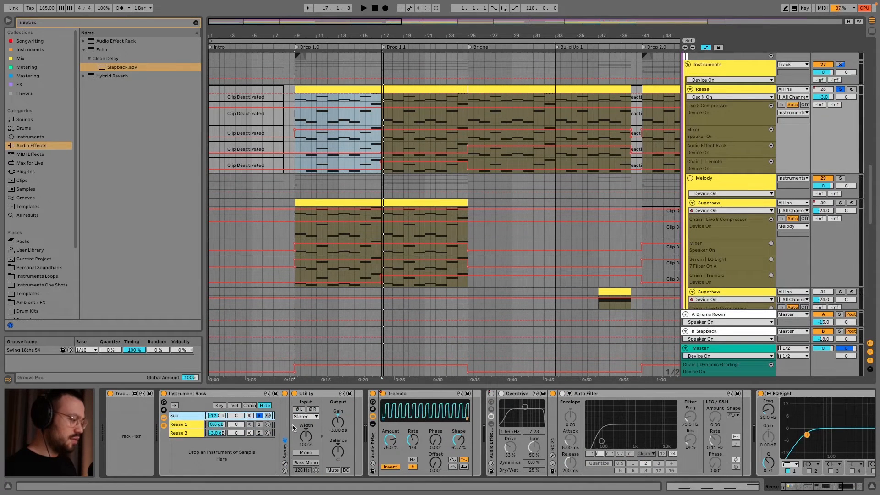
key("space")
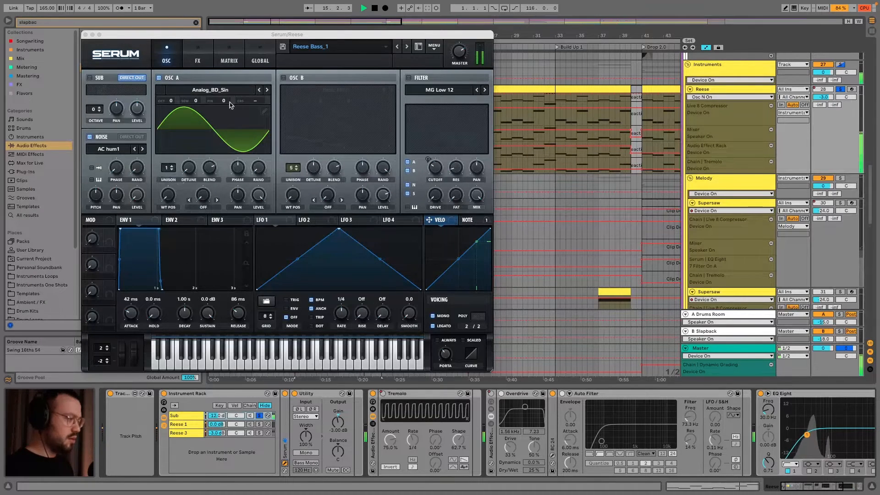
key("space")
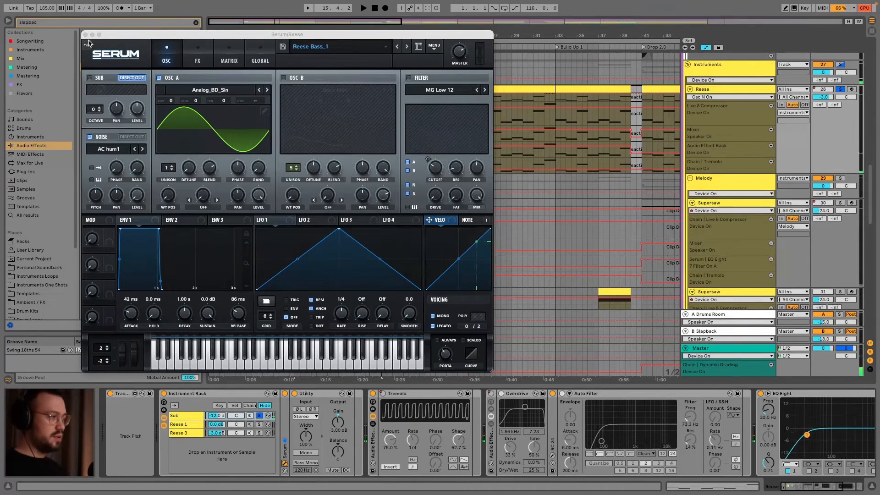
- Review the effects, modulation matrix and oscillators of the Sub chain's Serum, close it and unsolo the chain
left_click(197, 64)
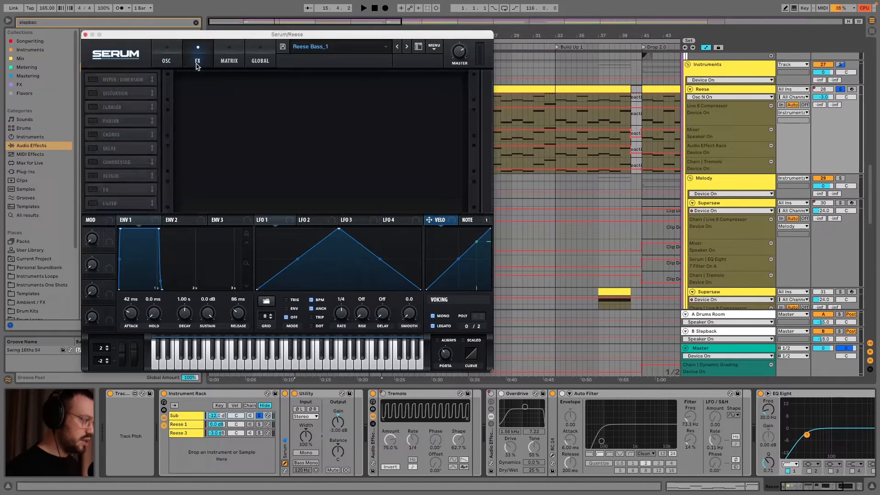
left_click(241, 61)
left_click(177, 64)
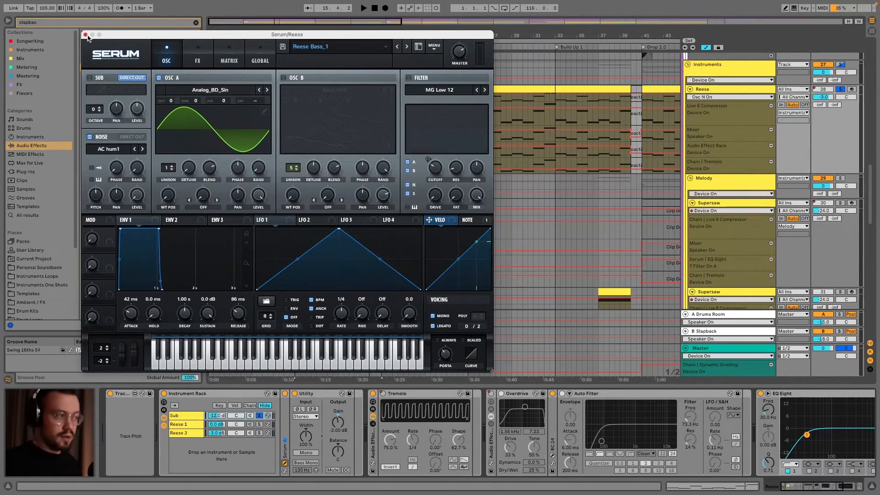
left_click(85, 36)
left_click(259, 415)
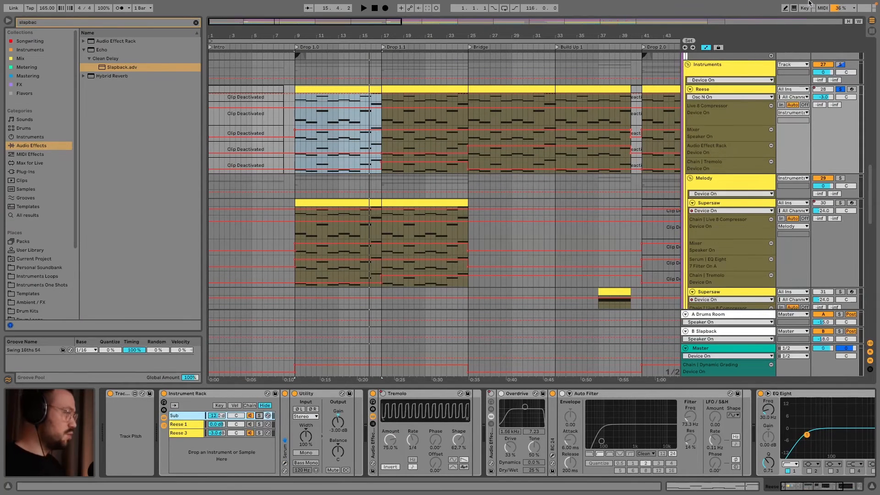
- Play the soloed Reese from the start of Drop 1.1 and compare it with the tremolo's Audio Effect Rack off and on
left_click(384, 146)
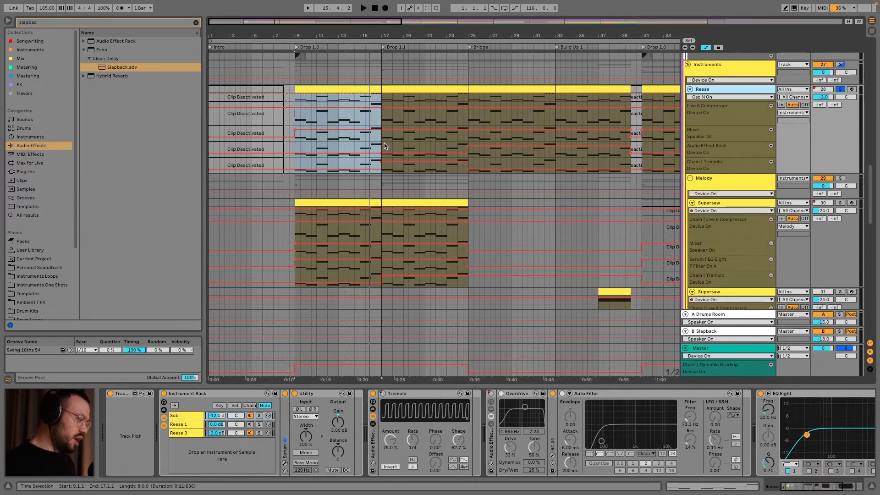
left_click(384, 146)
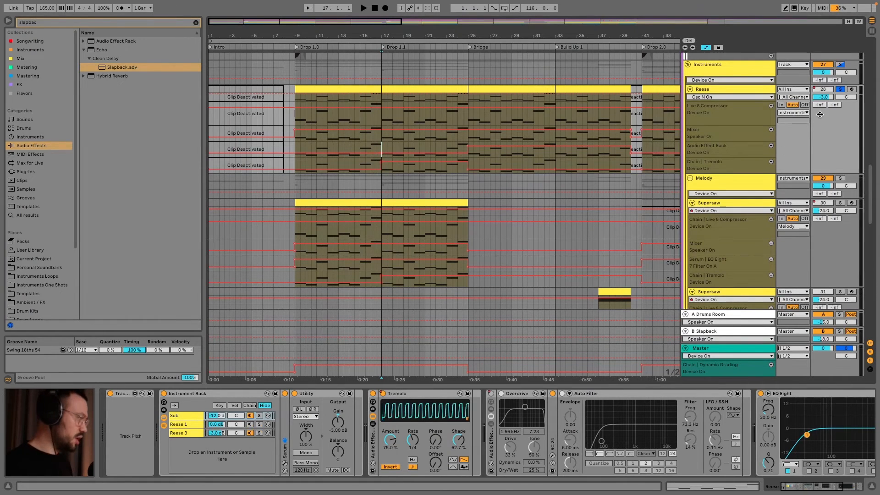
key("space")
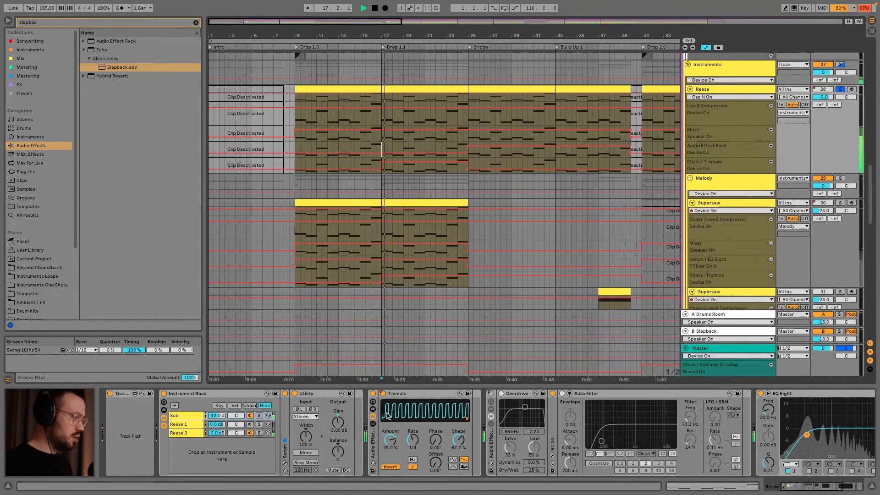
left_click(373, 394)
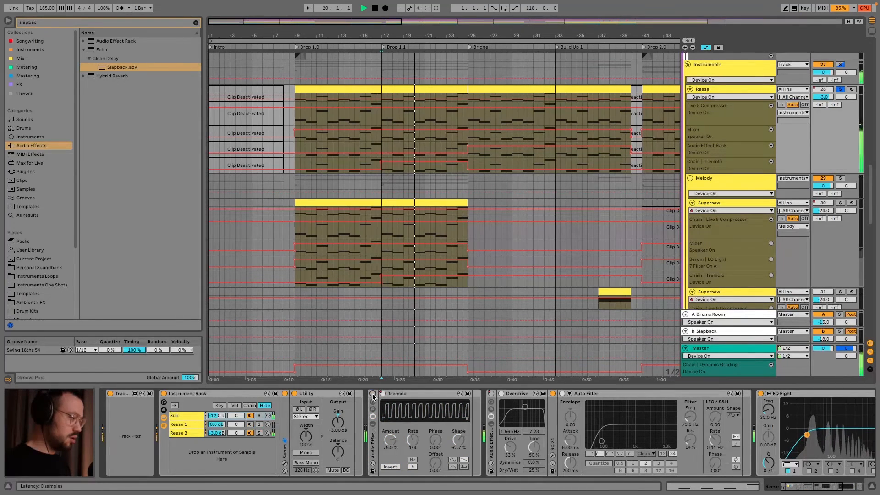
left_click(373, 394)
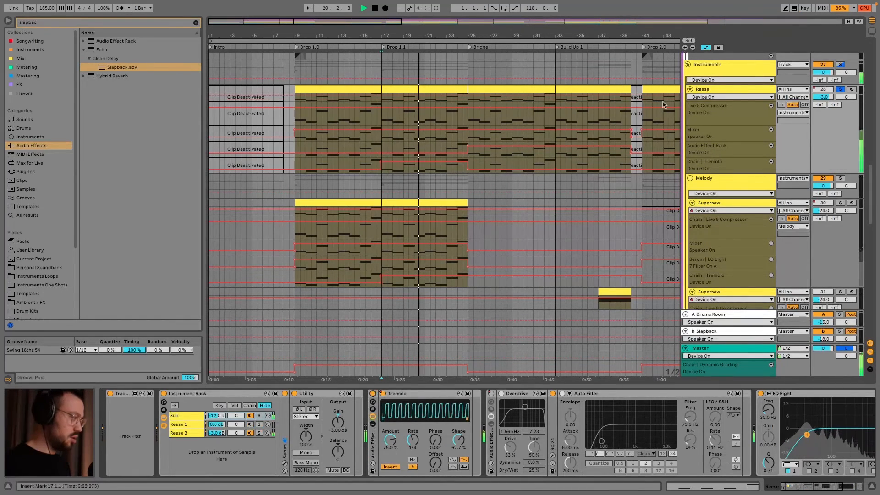
- Unsolo the Reese track and play the mix from Drop 1.1, comparing the tremolo's Audio Effect Rack off and on
left_click(840, 89)
key("space")
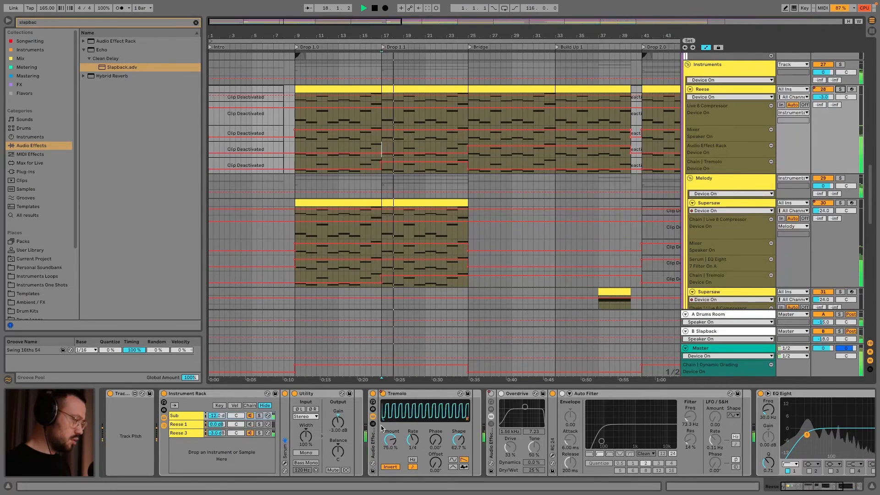
left_click(373, 395)
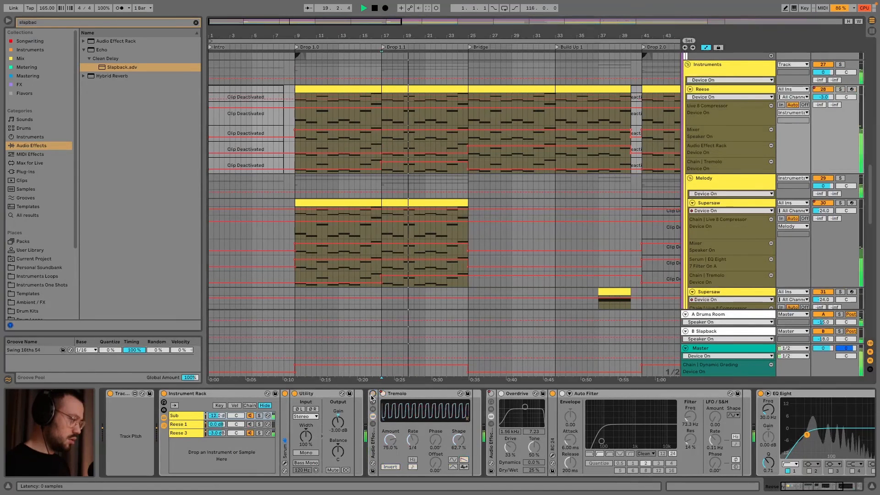
left_click(372, 395)
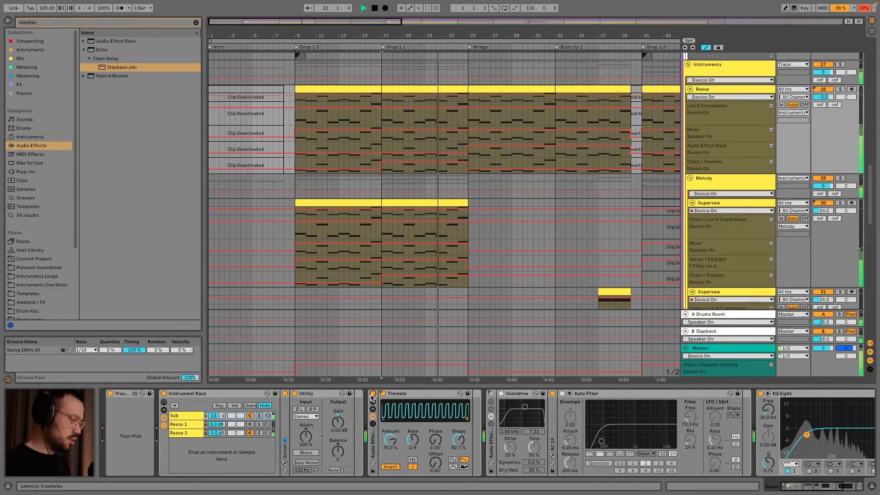
key("space")
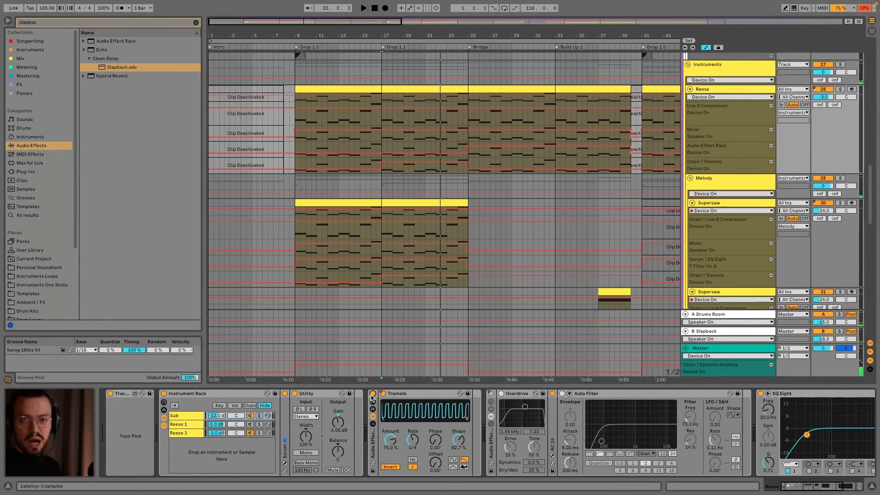